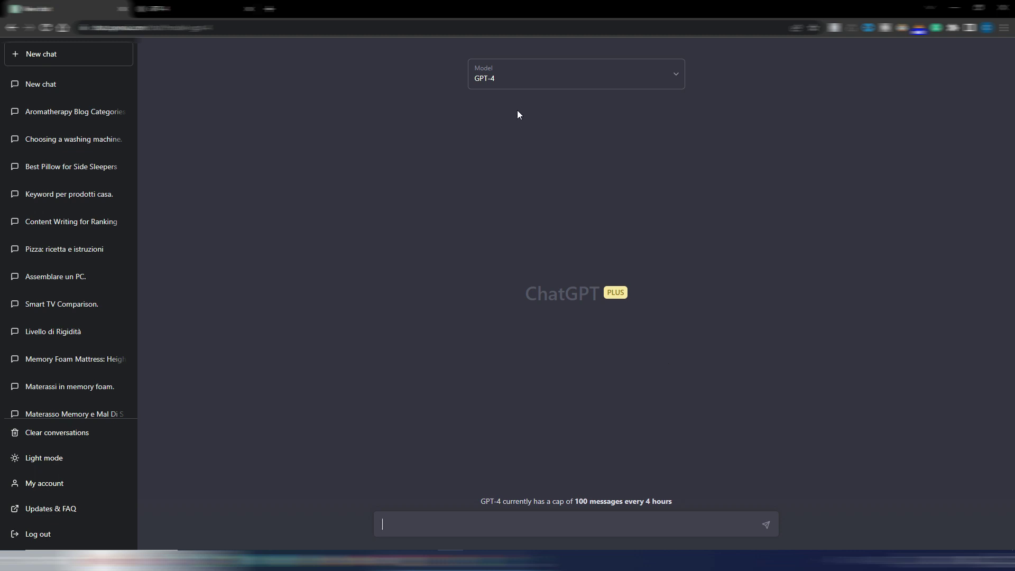
Show the model list (Default GPT-3.5, Legacy GPT-3.5, GPT-4) for the new chat, keeping GPT-4 selected.
left_click(562, 79)
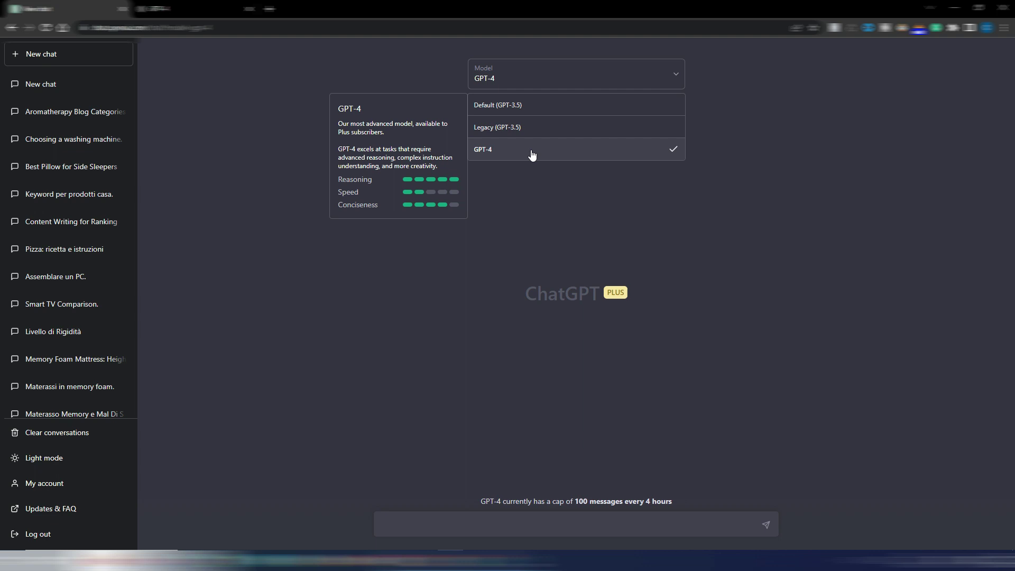
key("ctrl+Tab")
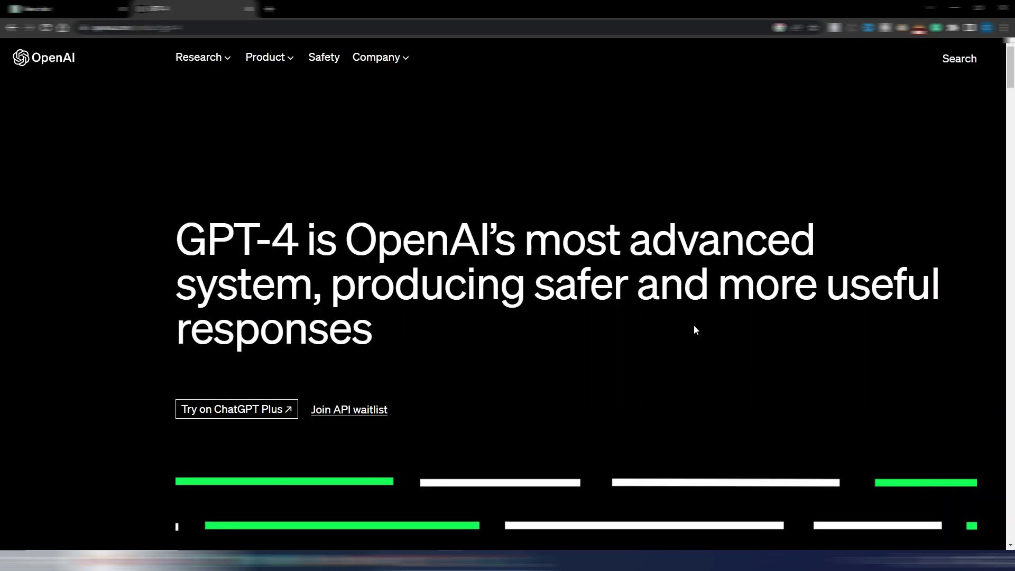
scroll(693, 325, "down", 3)
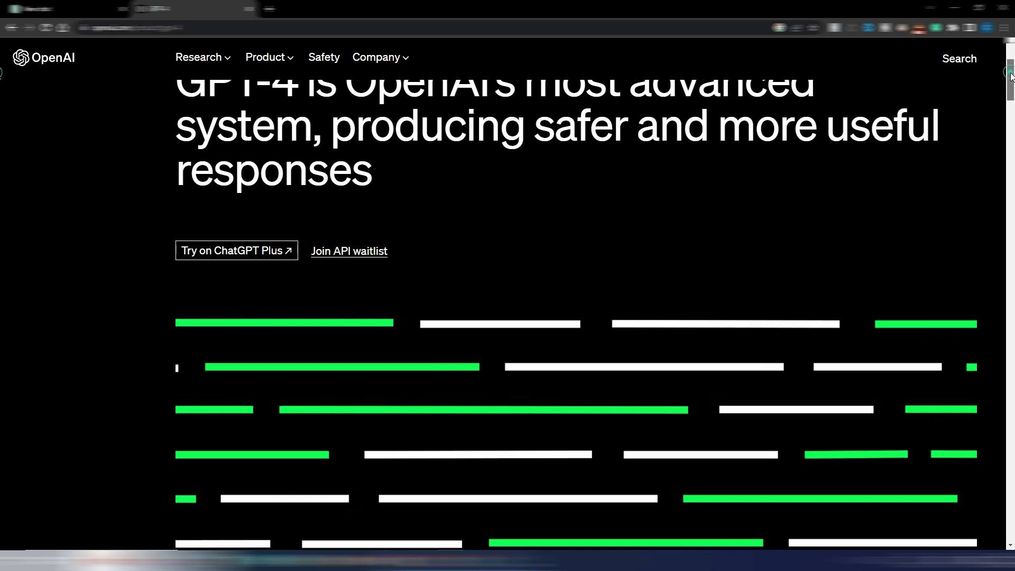
scroll(2, 95, "down", 4)
scroll(2, 97, "down", 8)
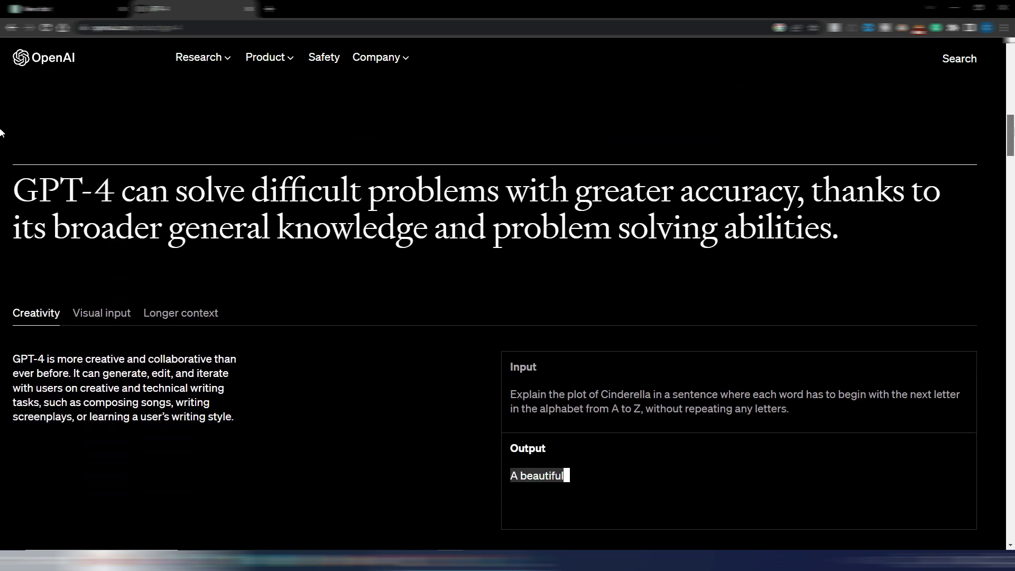
scroll(2, 144, "down", 1)
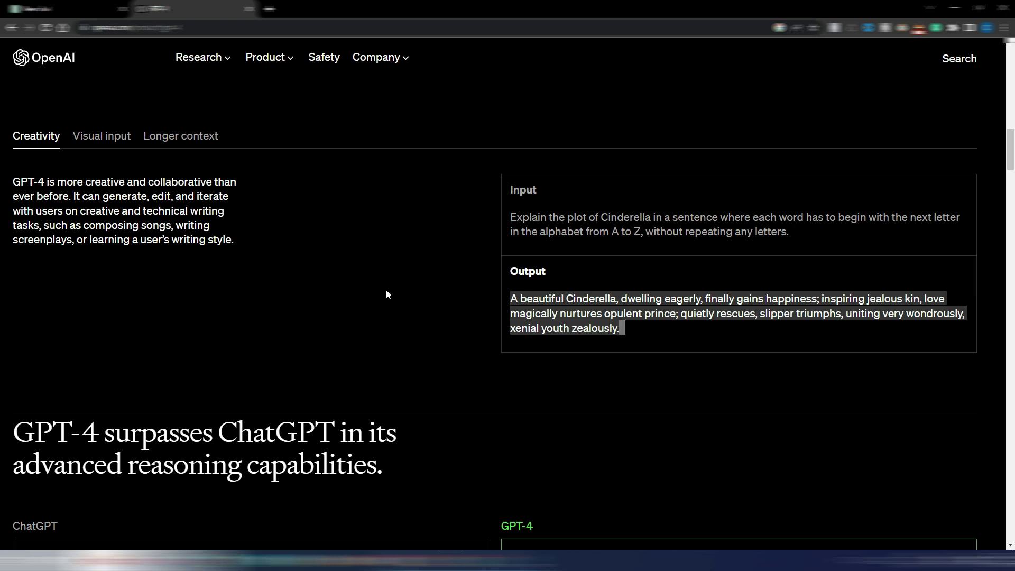
scroll(401, 290, "down", 1)
scroll(479, 283, "down", 5)
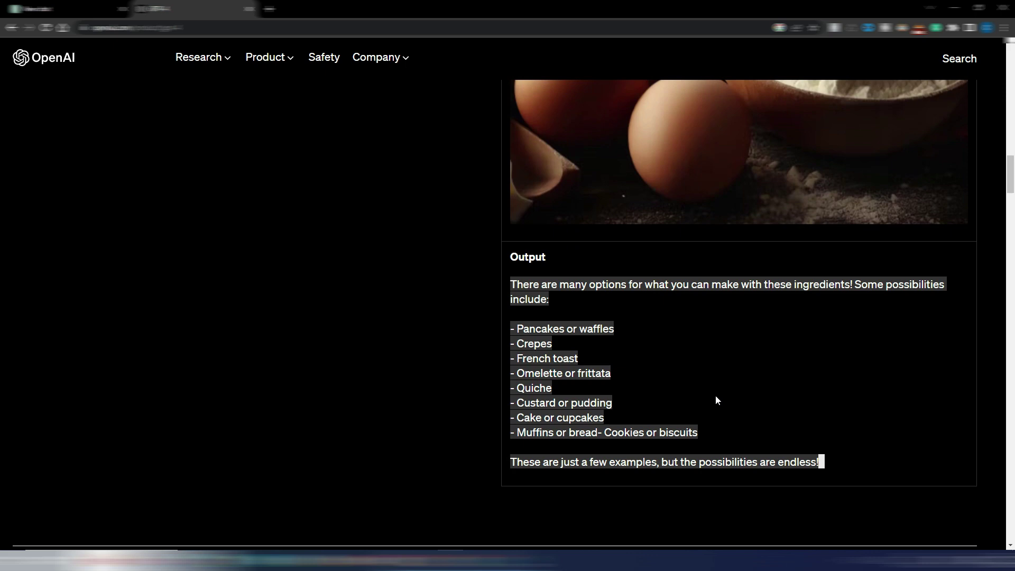
scroll(235, 163, "up", 3)
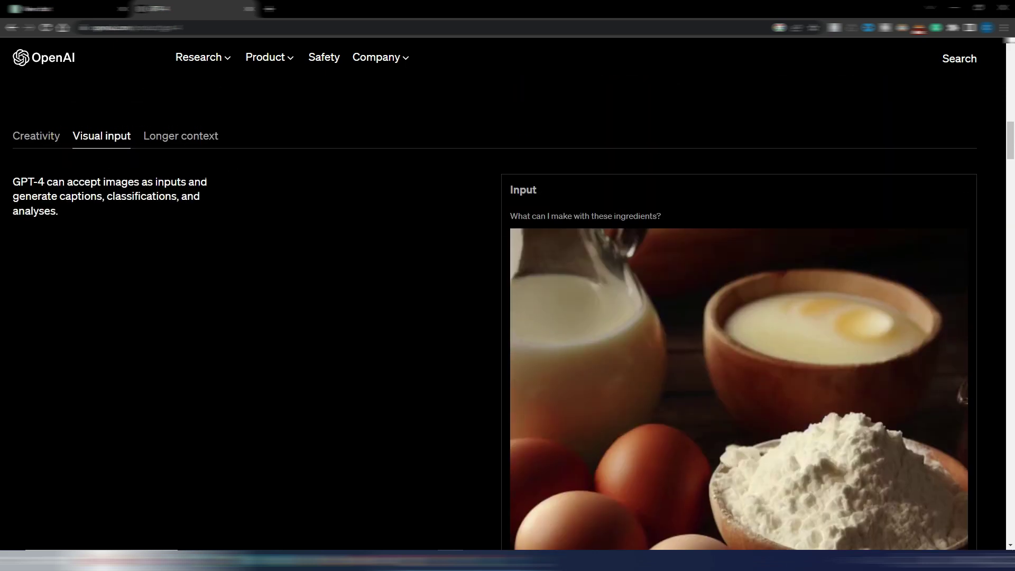
left_click(172, 137)
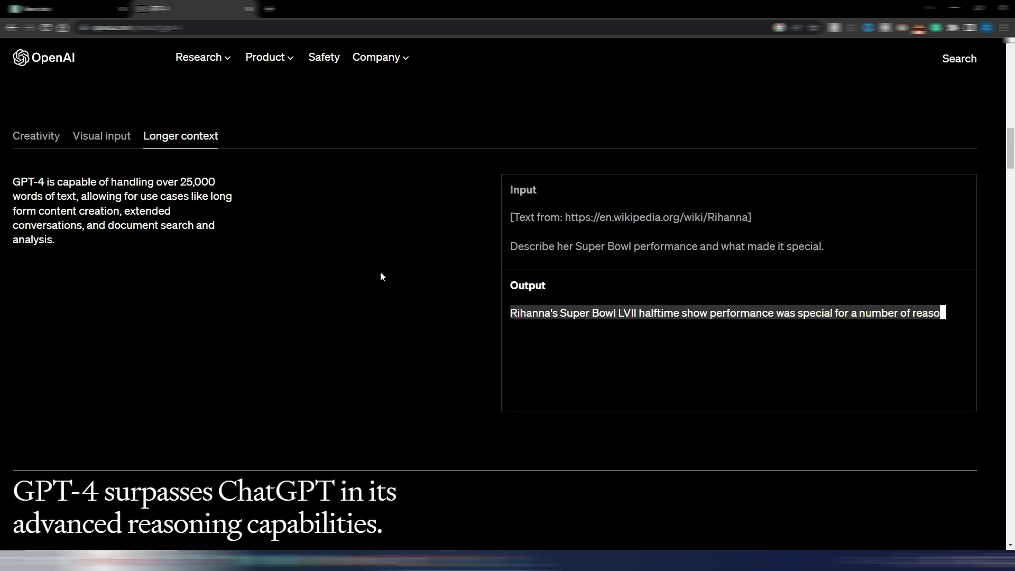
scroll(379, 271, "down", 6)
scroll(385, 264, "down", 9)
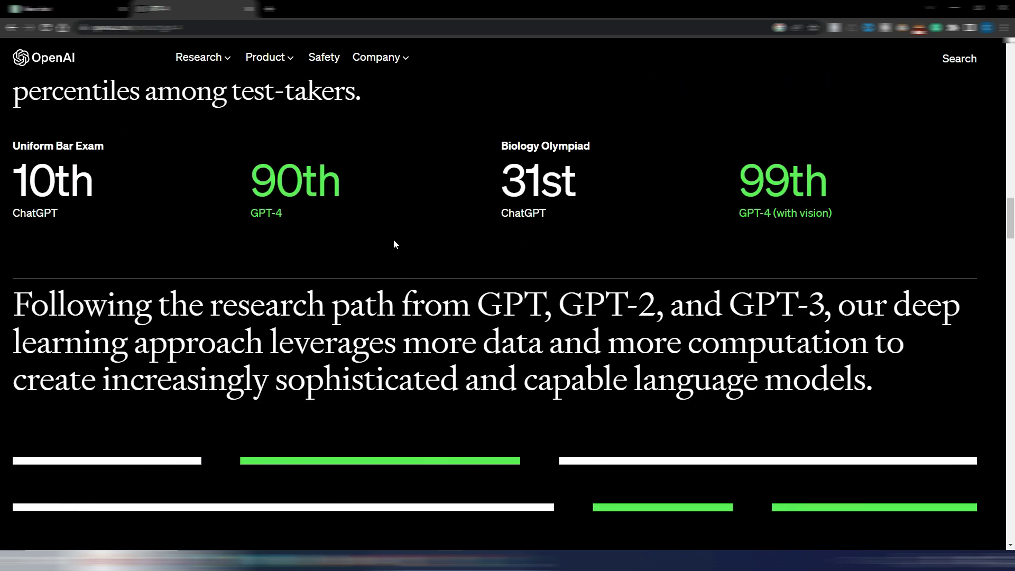
scroll(395, 244, "down", 14)
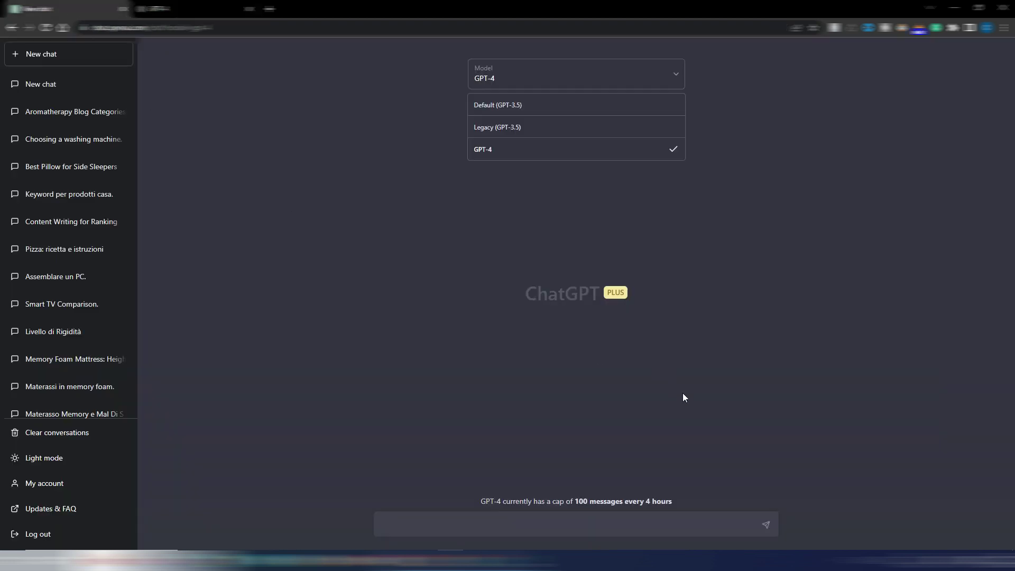
Ask GPT-4 who owns Twitter, keeping GPT-4 as the chat model.
left_click(652, 385)
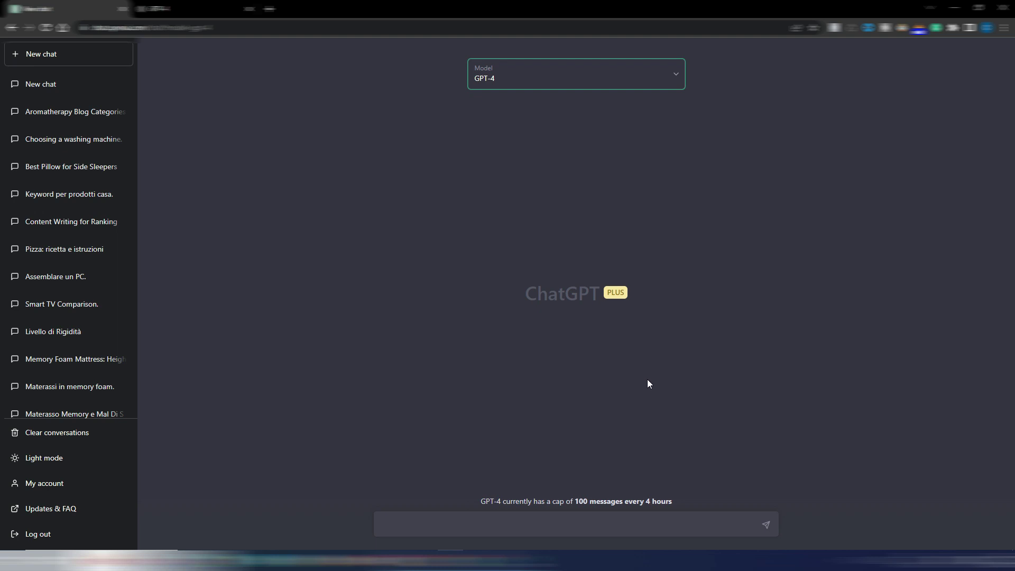
left_click(578, 513)
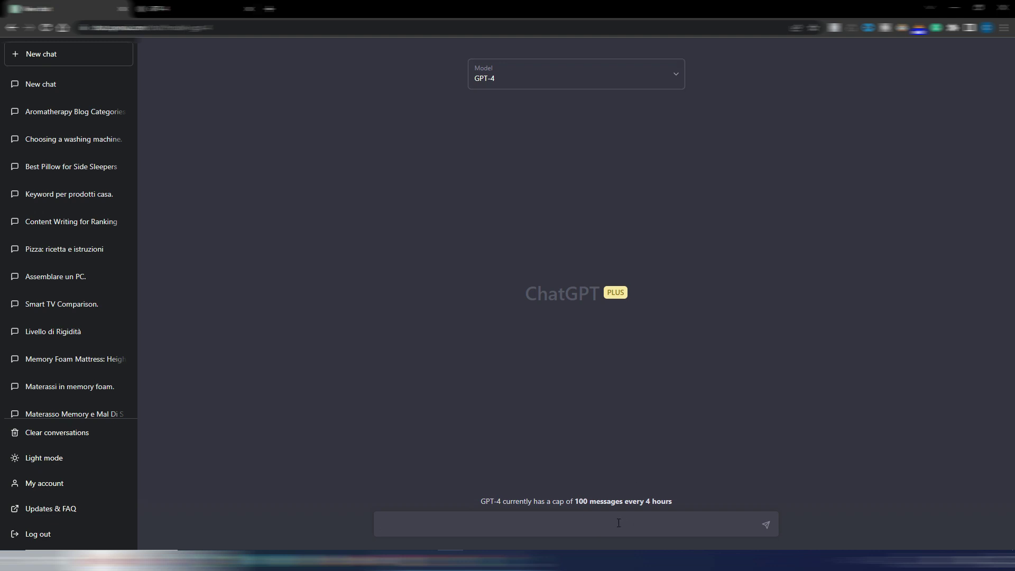
type("do you know who is the actual owner of Twitter?")
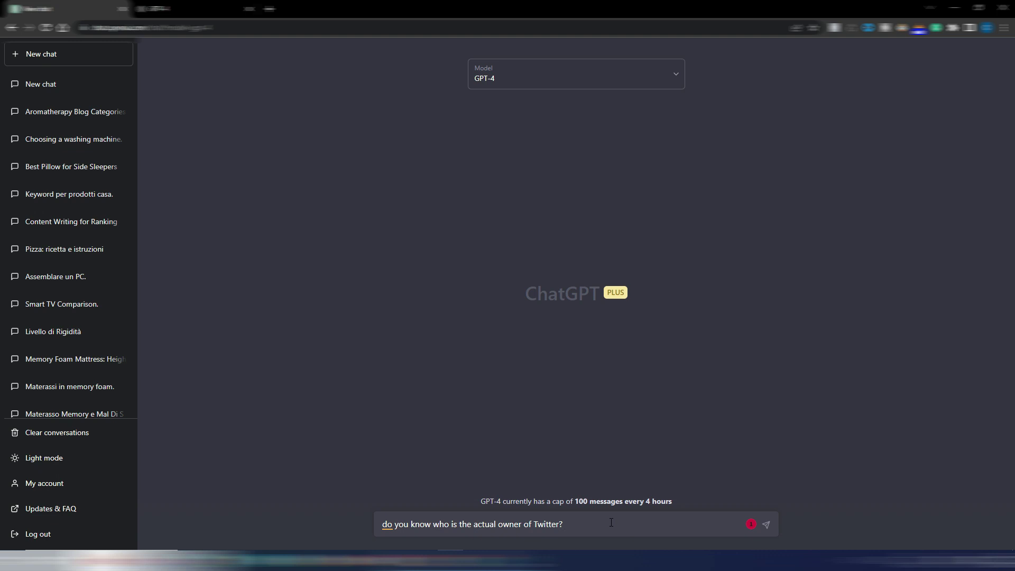
key("Return")
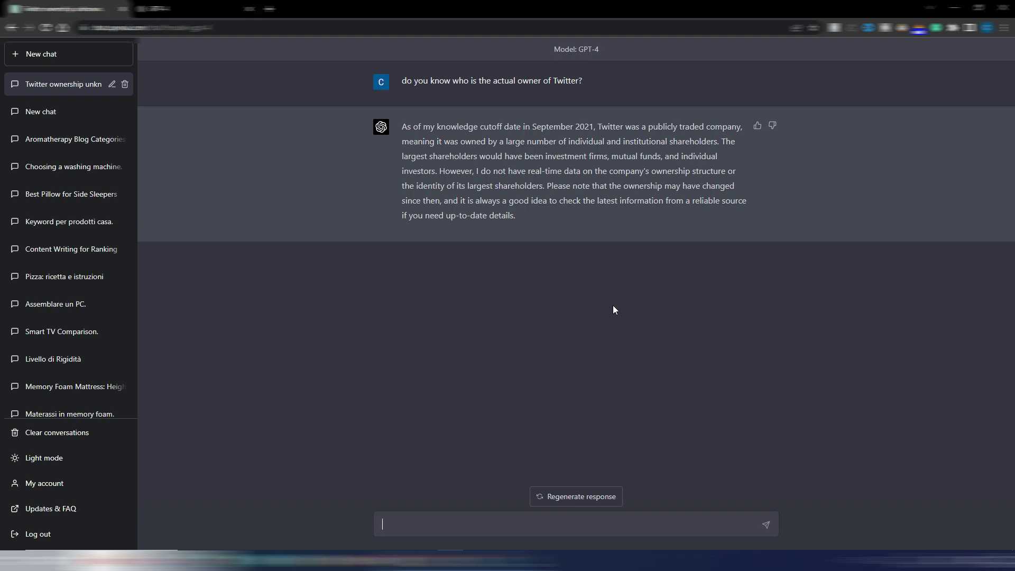
Ask GPT-4 for ten catchy clickbait YouTube title ideas about the GPT-4 model.
type("give me 10 catchy and click baiting title ideas for a YouTube Video about the new GPT-4 AI model")
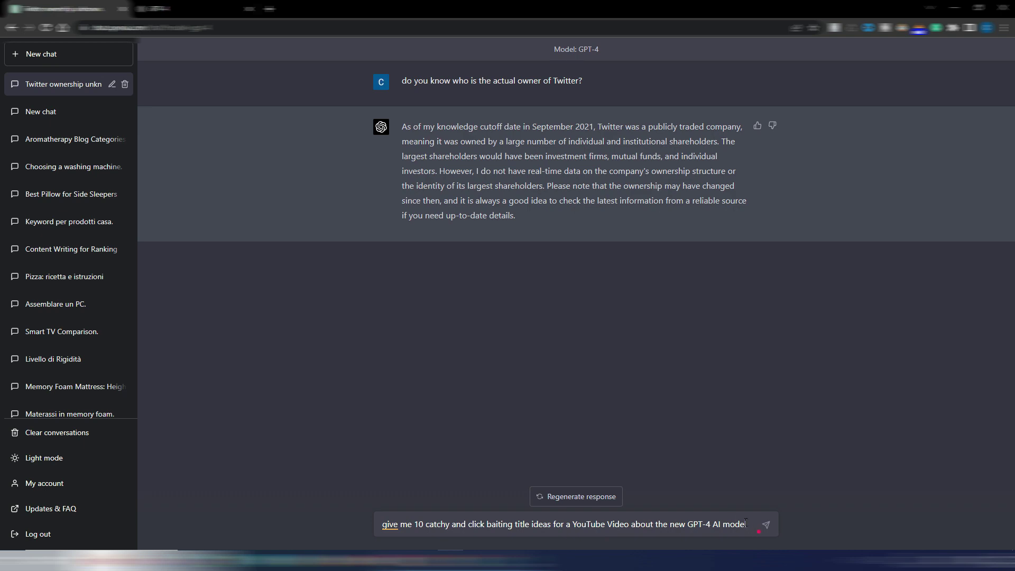
key("Return")
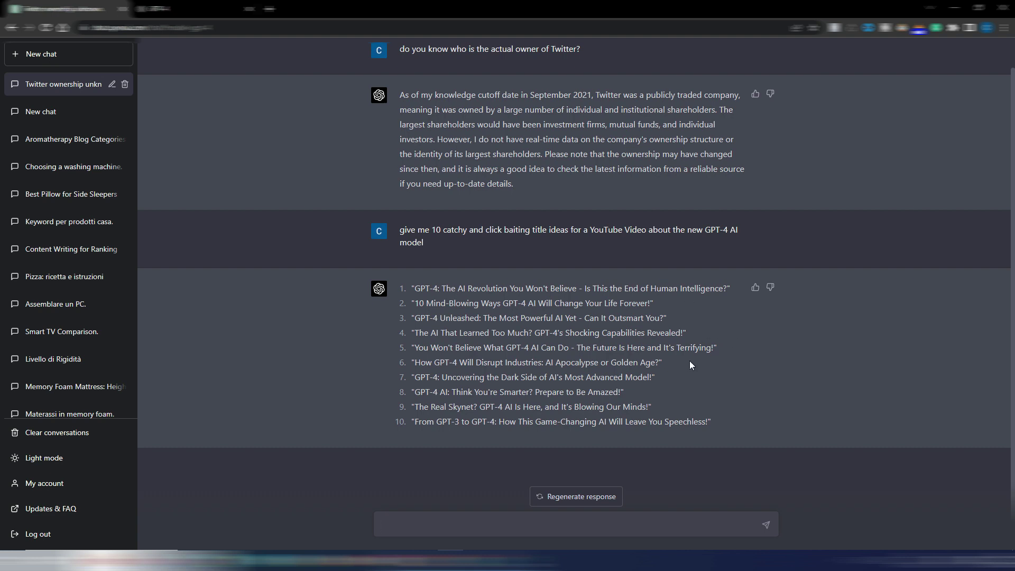
left_click(436, 524)
Request a summary of openai.com/product/gpt-4, then ask for a 30-minute three-person meeting slot.
type("can you summarize for me the content on the page https://openai.com/product/gpt-4?")
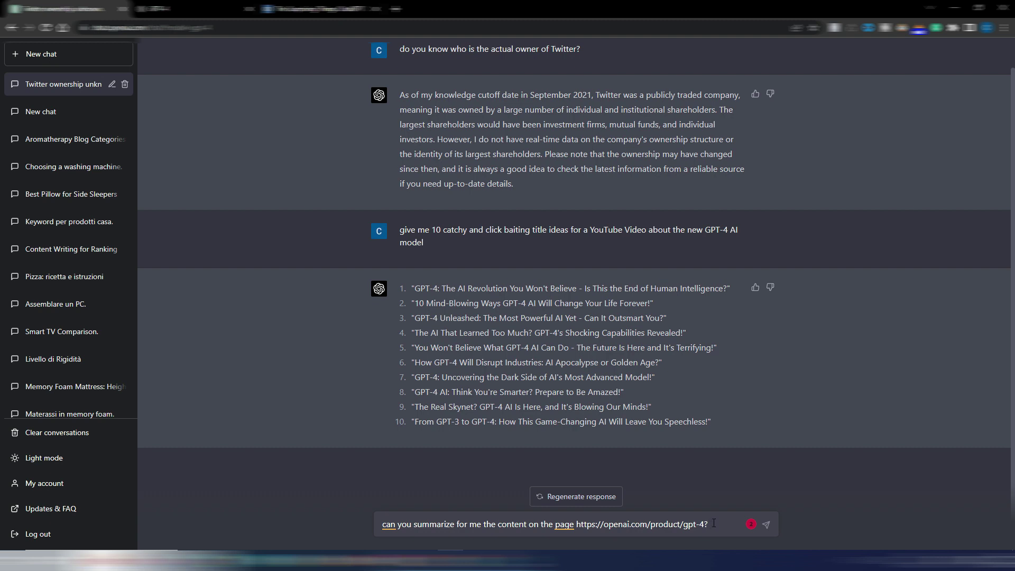
key("Return")
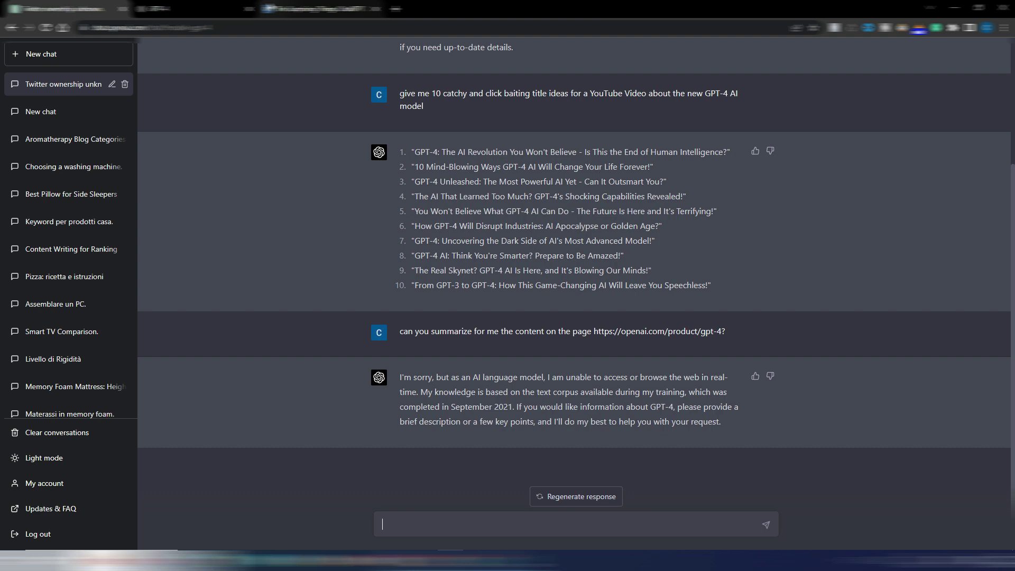
type("Andrew is free from 11 am to 3 pm, Joanne is free from noon to 2 pm and then 3:30 pm to 5 pm. Hannah is available at noon for half an hour, and then 4 pm to 6 pm. What are some options for start times for a 30 minute meeting for Andrew, Hannah, and Joanne?")
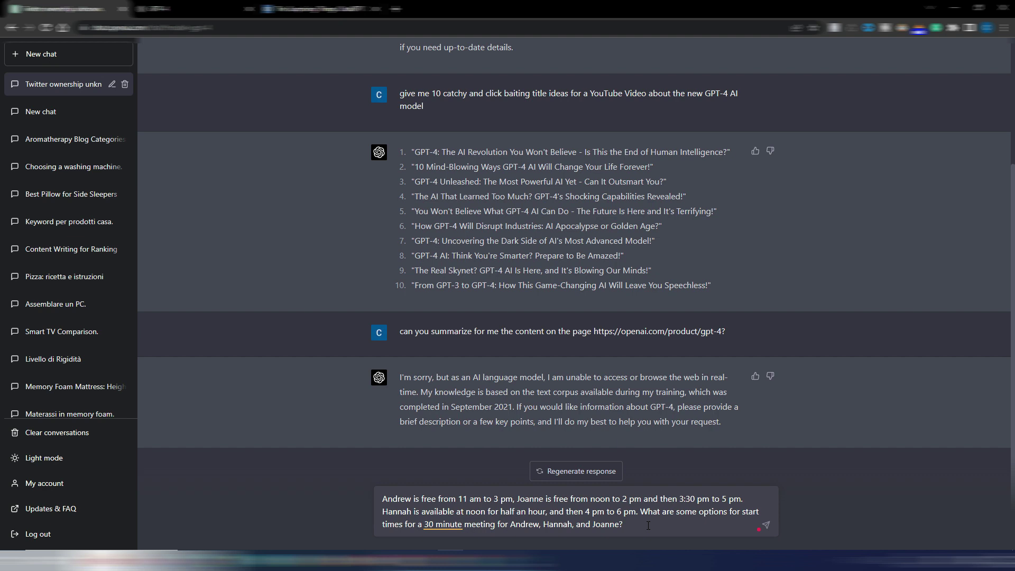
key("ctrl+a")
type("Andrew is free from 10 am to 2 pm, Joanne is free from noon to 3 pm and then 3:30 pm to 6 pm. Hannah is available at noon for half an hour, and then 6 pm to 8 pm. What are some options for start times for a 30 minute meeting for Andrew, Hannah, and Joanne?")
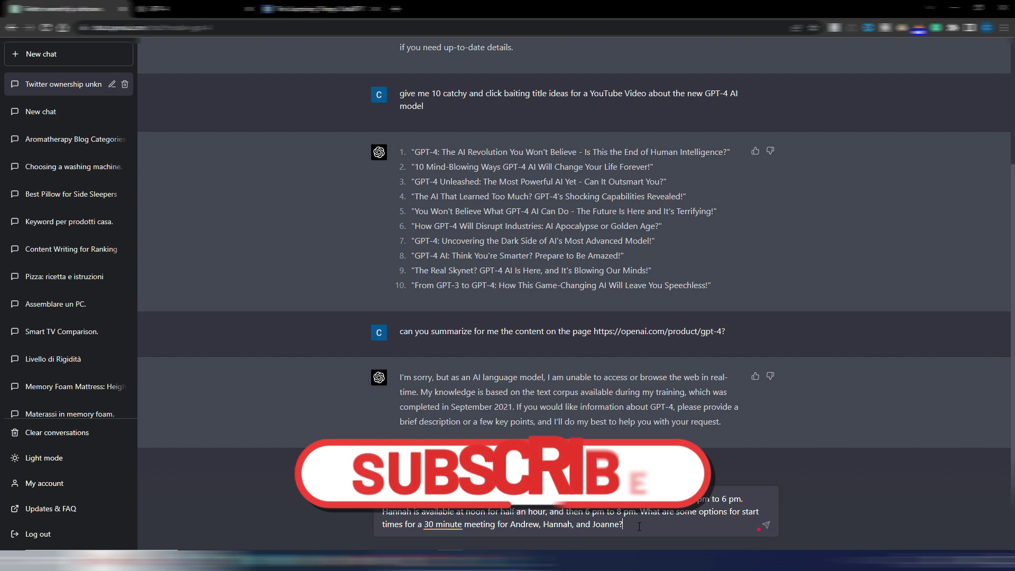
key("Return")
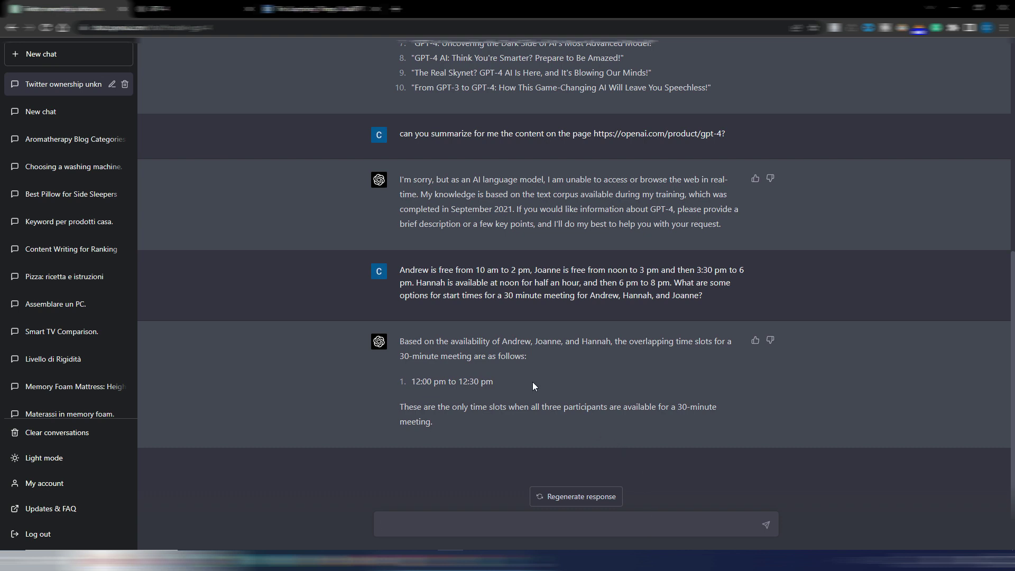
Ask GPT-4 for an engaging, human-like introduction to a blog post on washing your dog.
type("write an engaging and human-like introduction for a blog post about \"how to wash your dog\"")
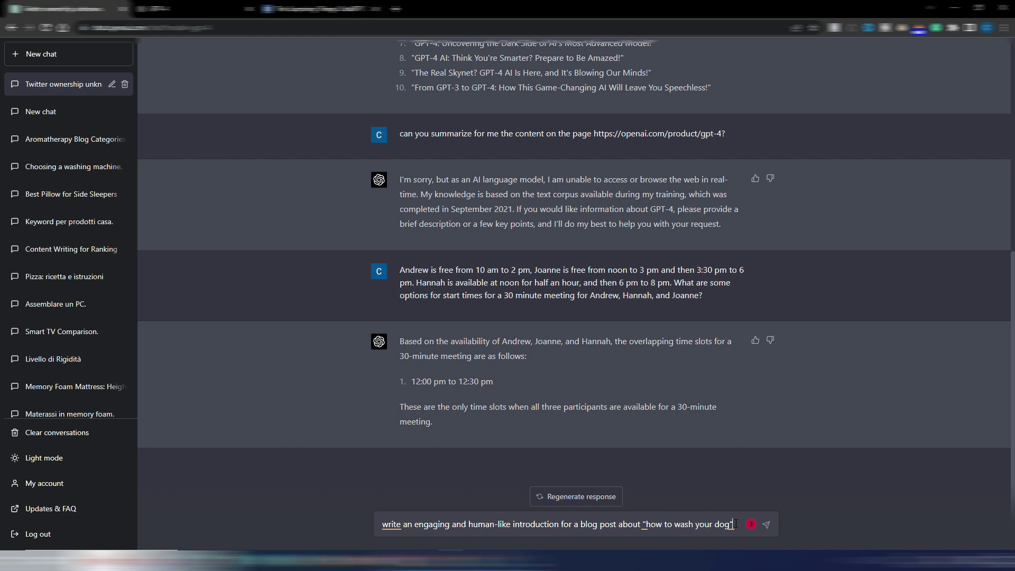
key("Return")
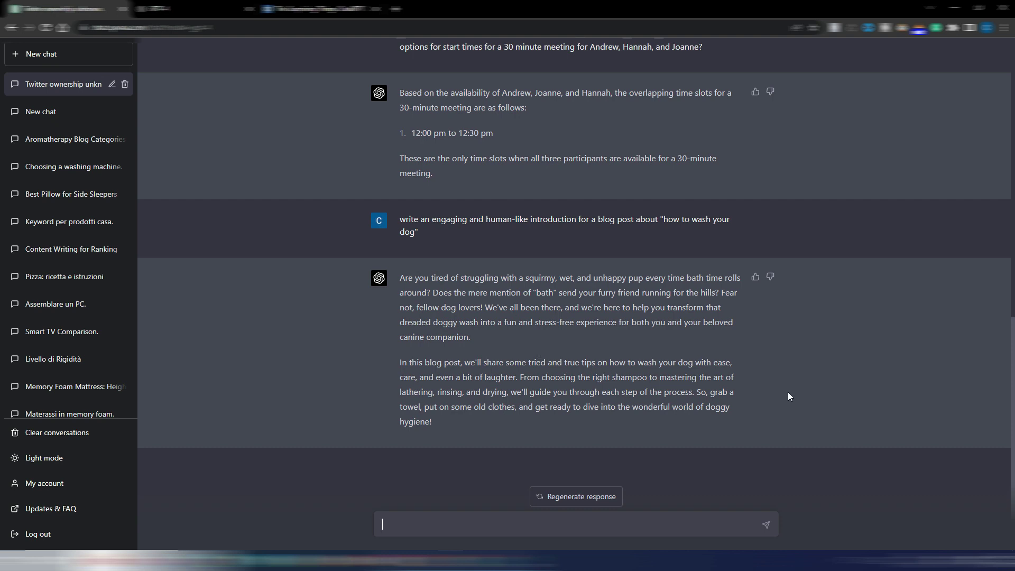
left_click(528, 525)
Request an engaging dog-washing blog outline and read its seven sections down to VII. Conclusion.
type("now generate the best outline you can for this blog post, be engaging and satisfy the user's search intent")
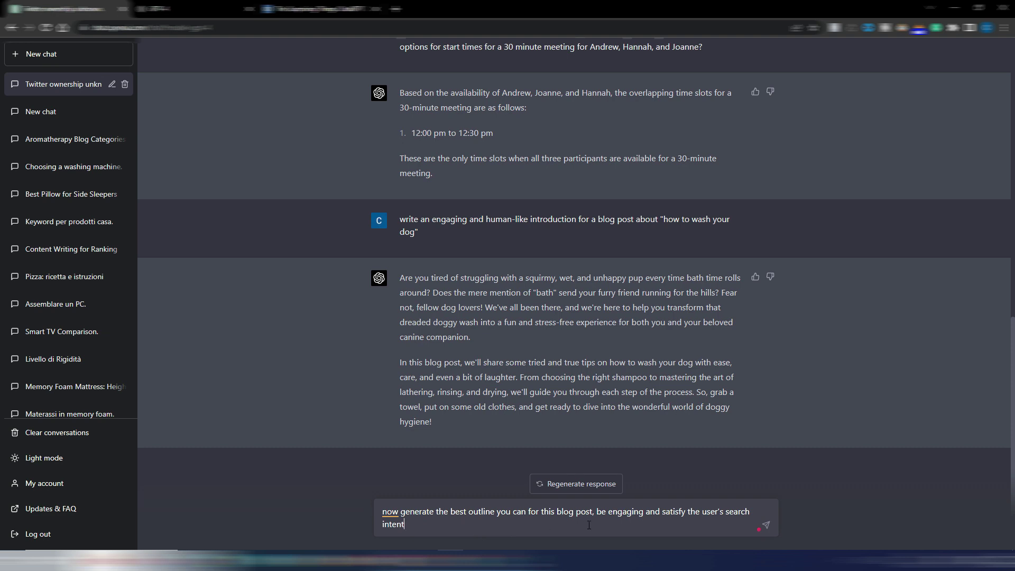
left_click(508, 515)
key("Return")
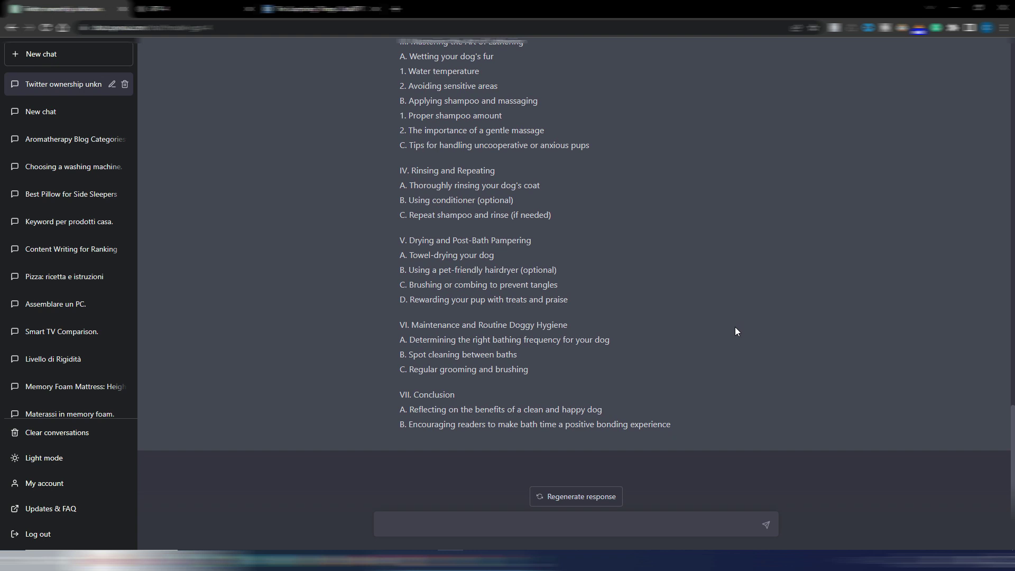
scroll(735, 331, "up", 6)
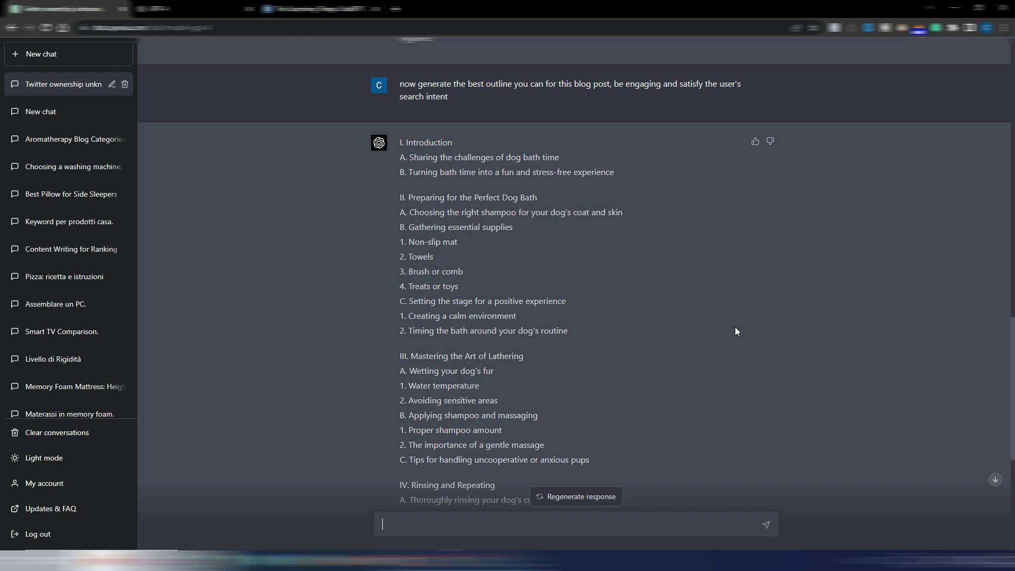
scroll(737, 332, "down", 4)
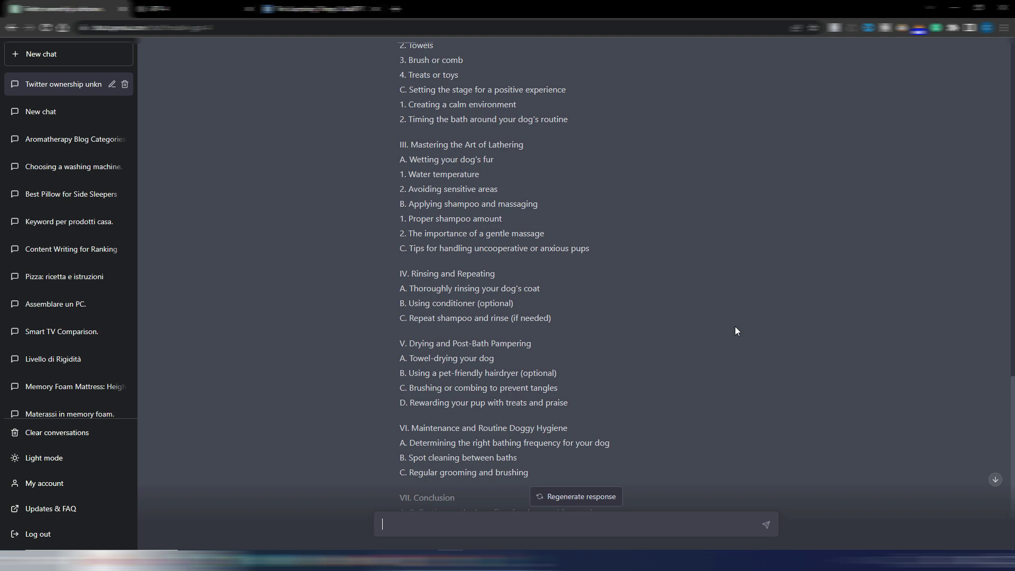
scroll(735, 326, "down", 2)
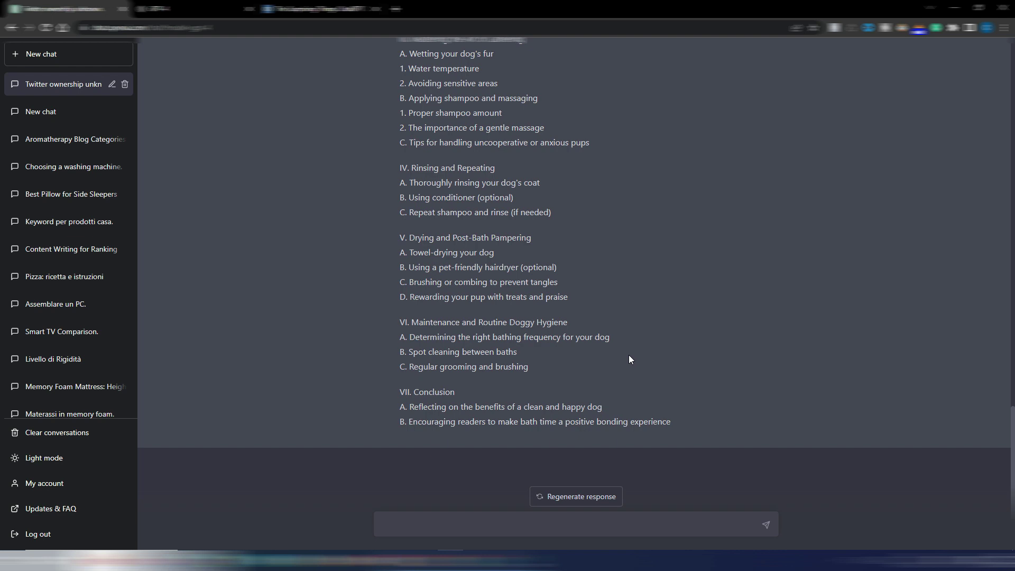
Ask GPT-4 for a 2000-word, human-sounding dog-washing blog post based on the outline.
left_click(449, 526)
type("now write an entire 2000 word-blog post following the above outline. Write as a human would do, use different sentences structures, use metaphors and examples.")
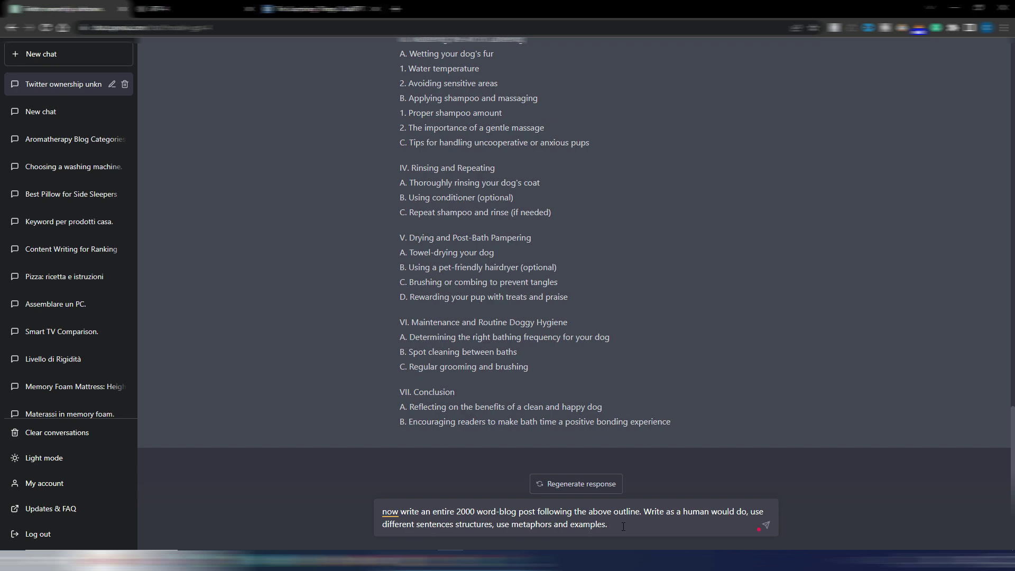
key("Return")
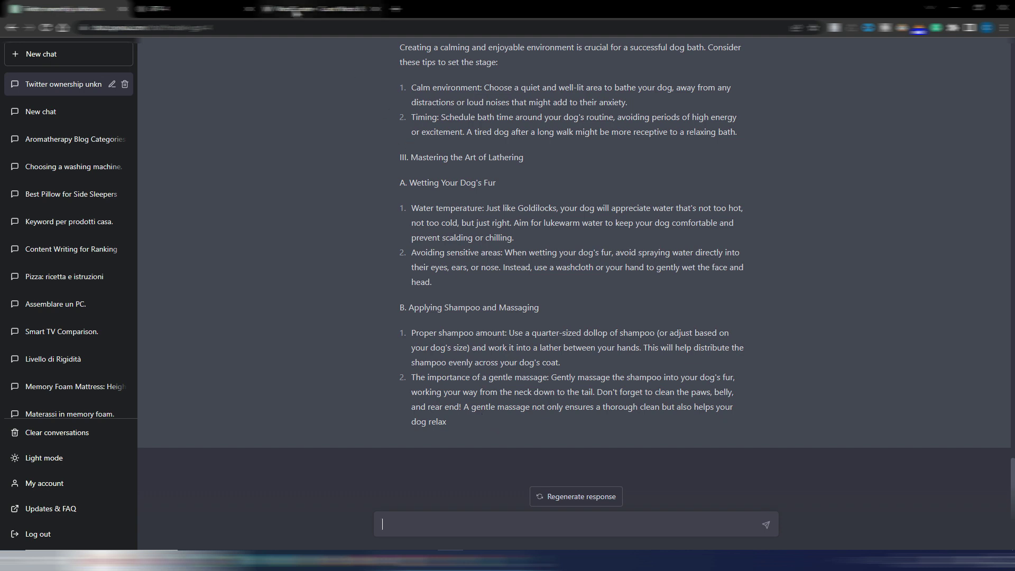
key("ctrl+Tab")
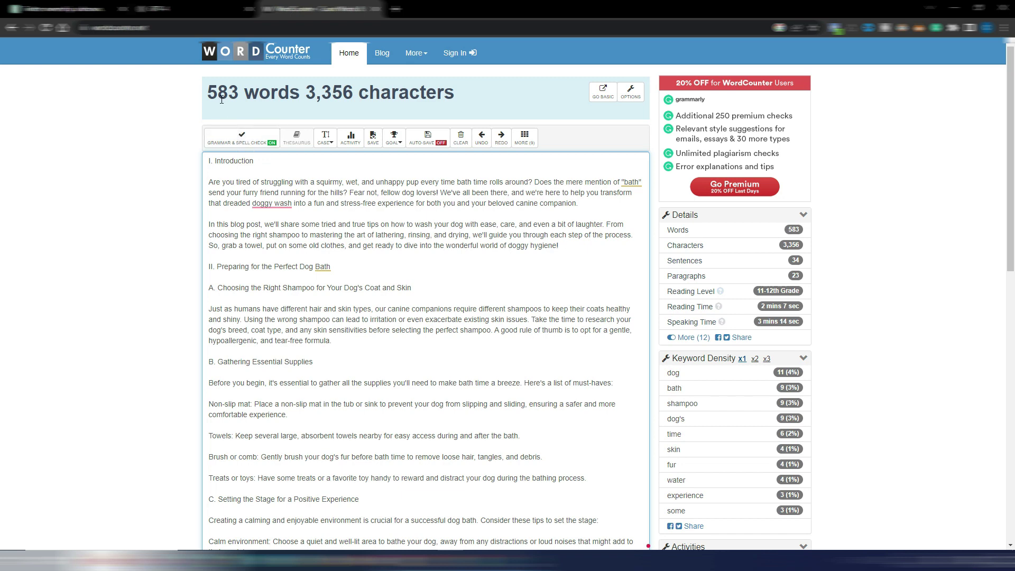
Confirm the WordCounter article reads 583 words, then go back to the ChatGPT conversation.
key("ctrl+shift+Tab")
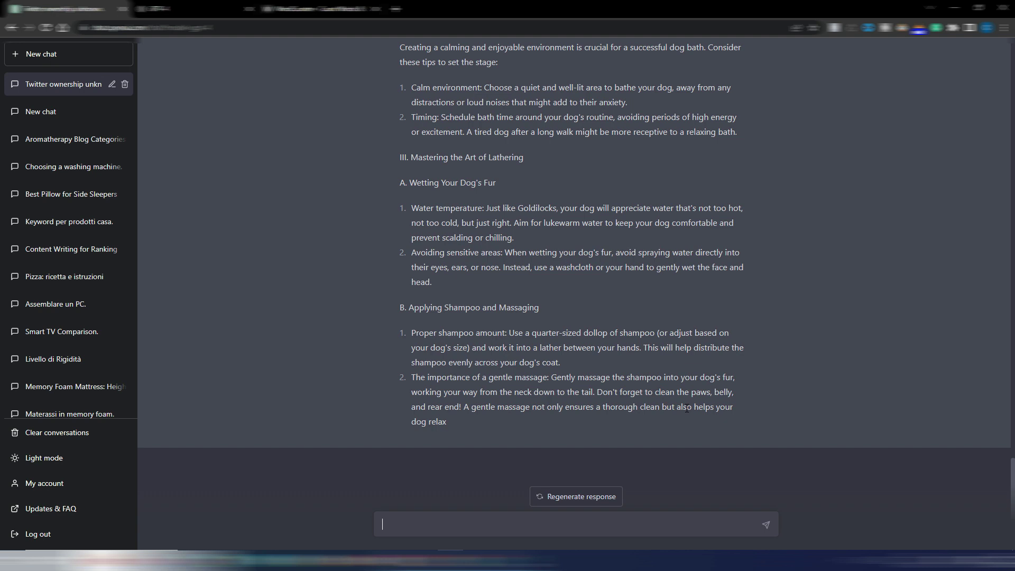
Ask ChatGPT to continue the post from 'also helps your dog relax'.
left_click_drag(678, 408, 581, 427)
key("ctrl+c")
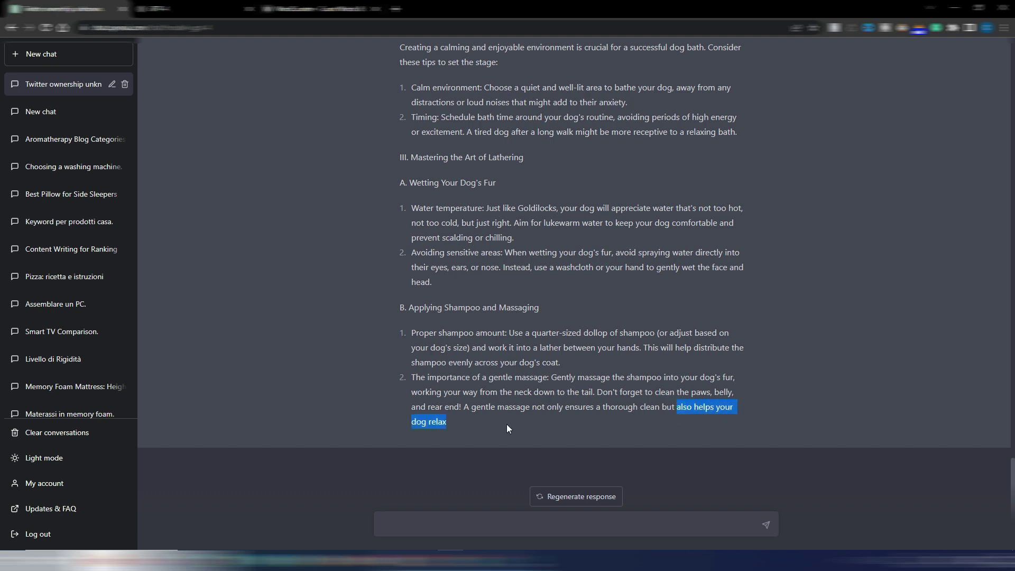
left_click(471, 519)
left_click(472, 519)
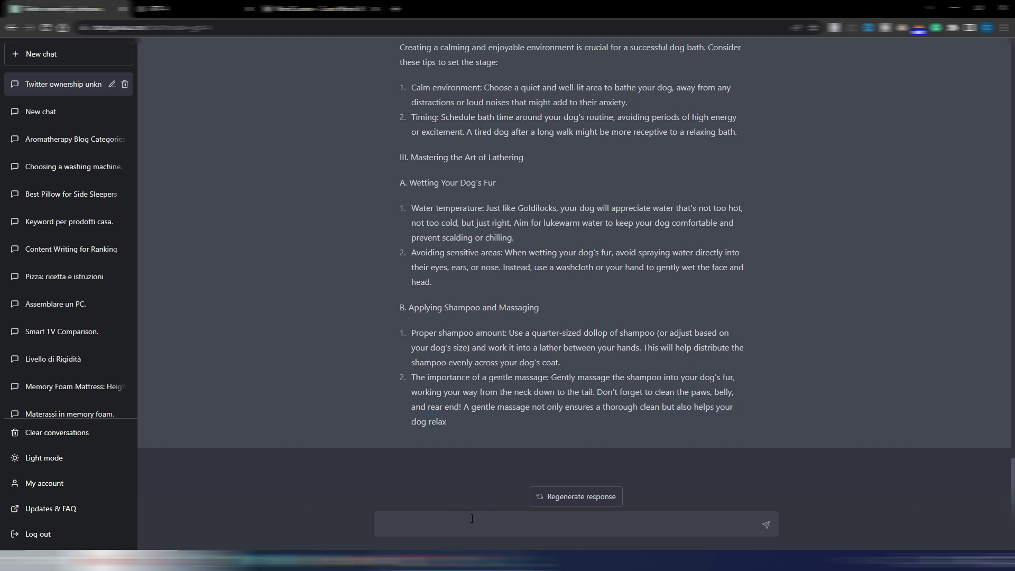
type("continue from")
key("ctrl+v")
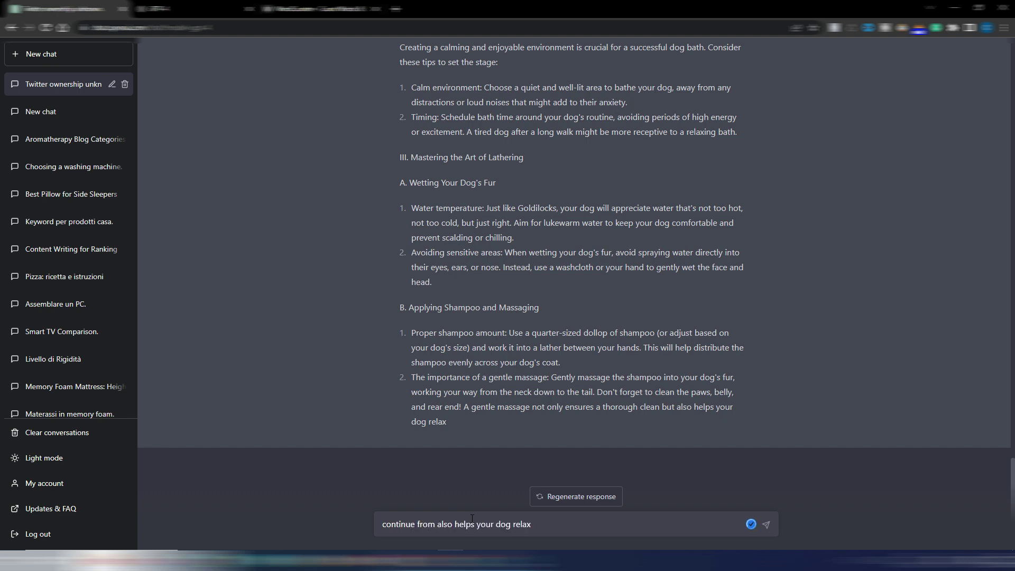
key("Return")
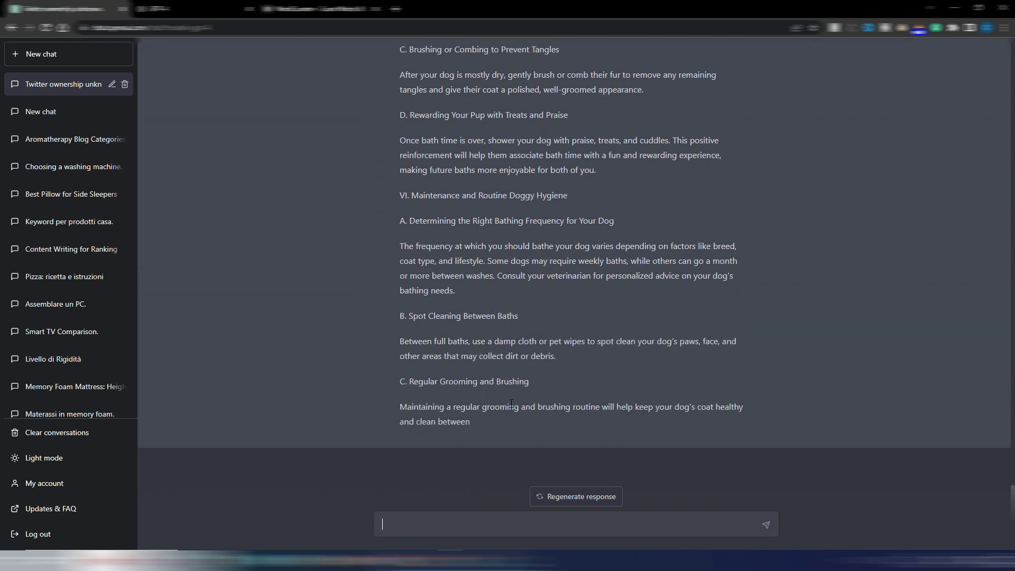
Append the continuation to the end of the WordCounter article, bringing it to 1,168 words.
left_click_drag(470, 422, 402, 114)
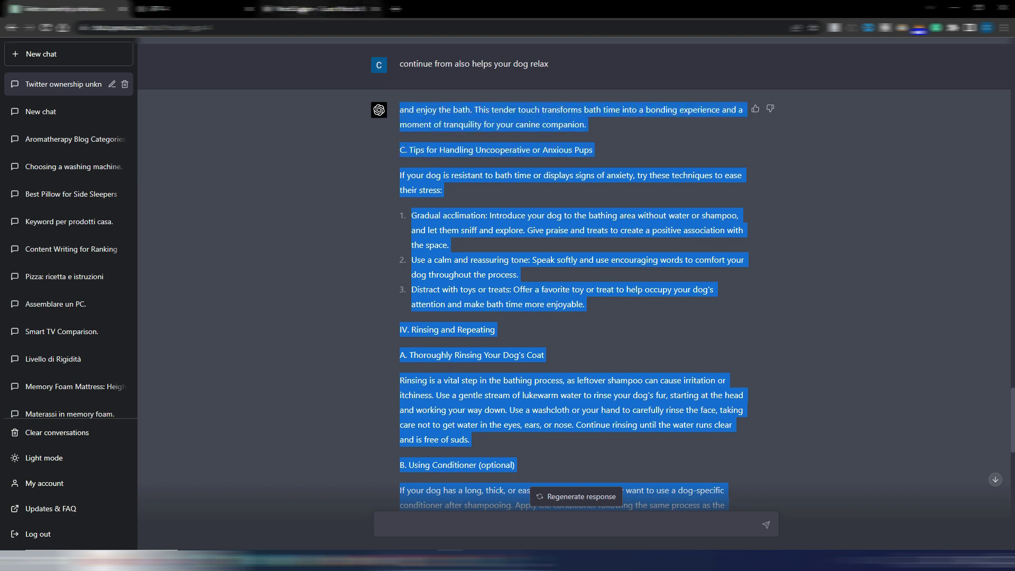
left_click(317, 8)
scroll(509, 384, "down", 6)
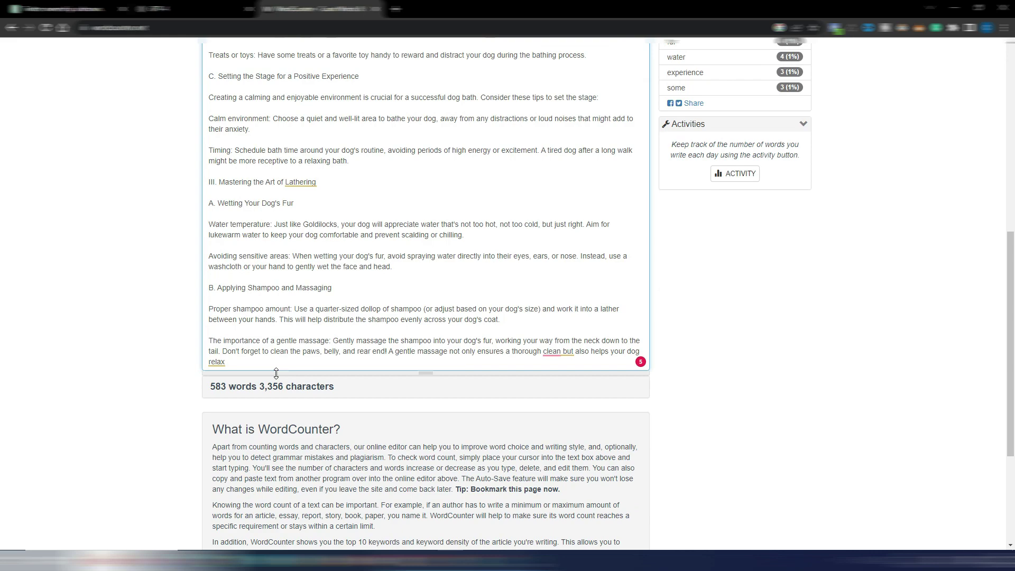
left_click(273, 365)
key("ctrl+v")
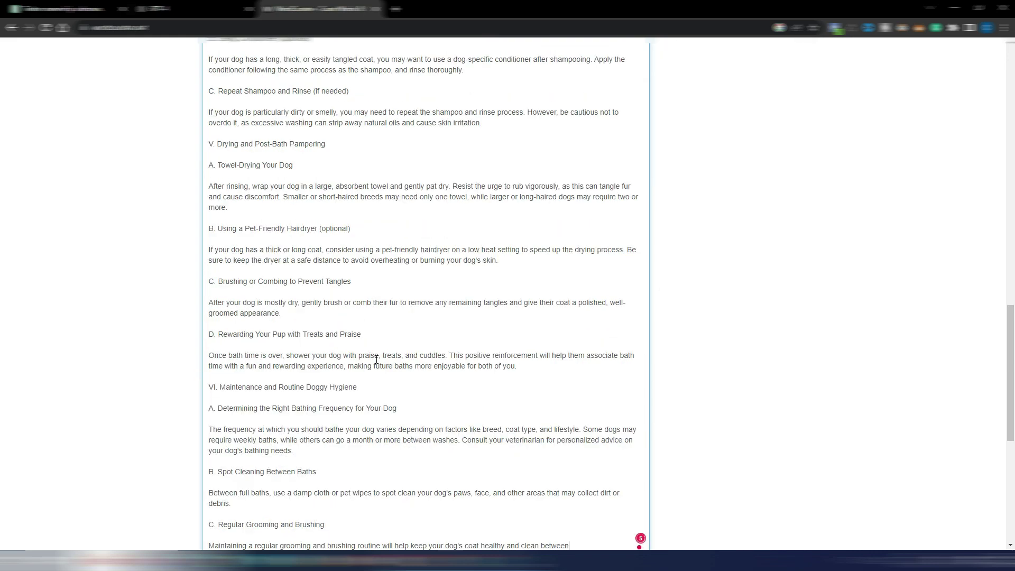
scroll(380, 341, "up", 20)
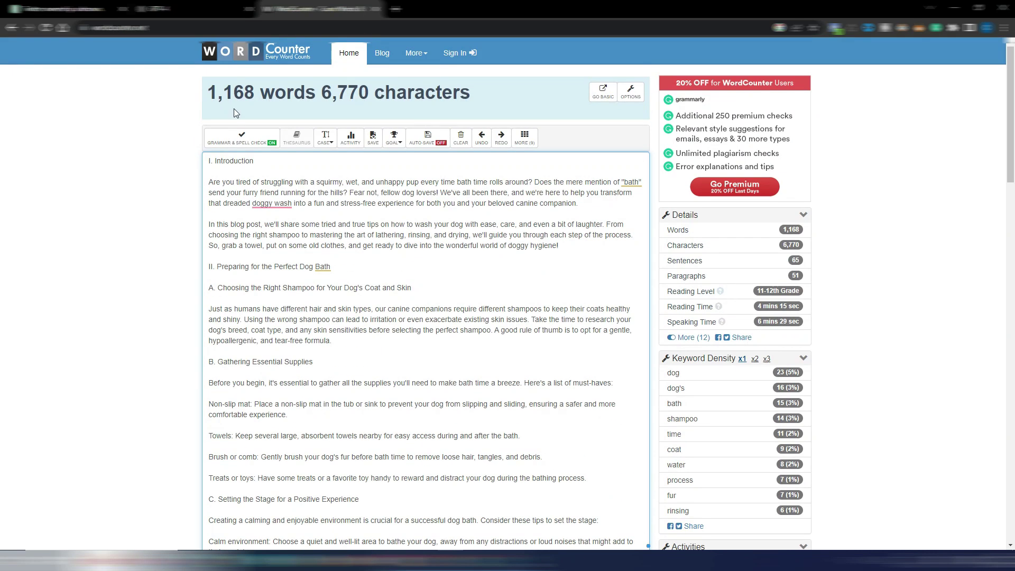
Send 'continue from healthy and clean between' and select the final part through VII. Conclusion.
left_click(45, 9)
scroll(542, 383, "down", 15)
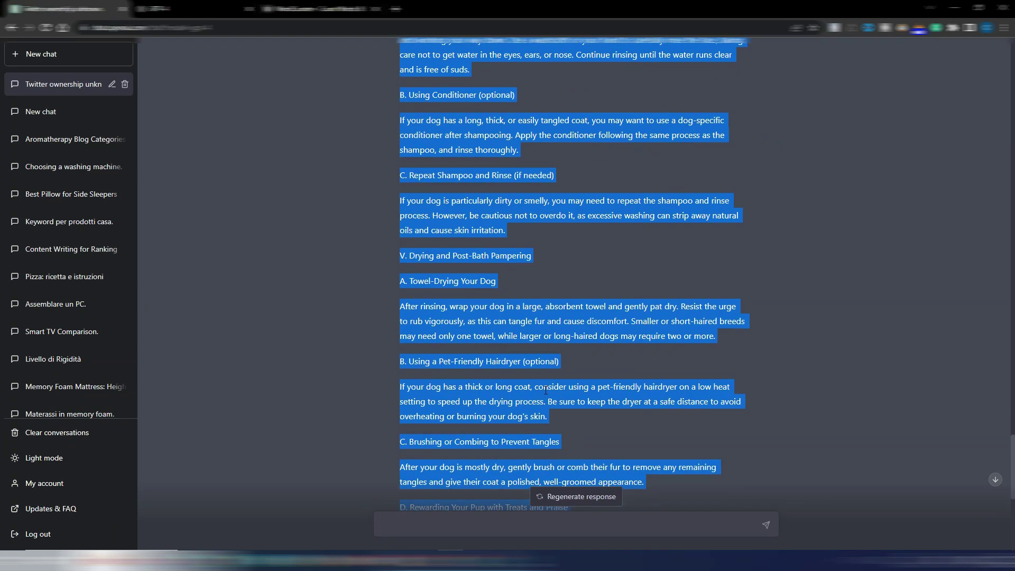
left_click_drag(474, 424, 715, 412)
left_click(483, 523)
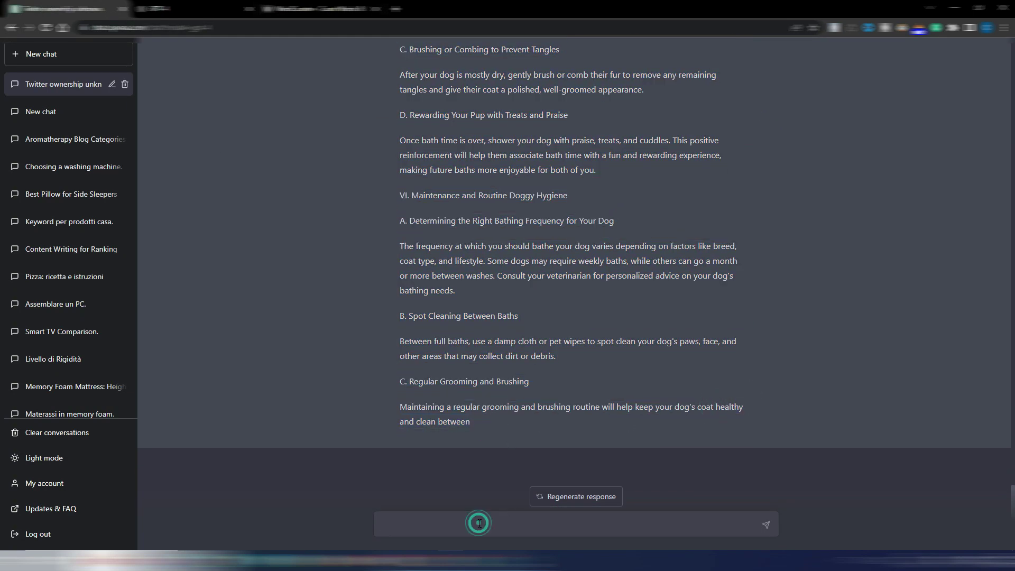
type("continue from healthy and clean between")
key("Return")
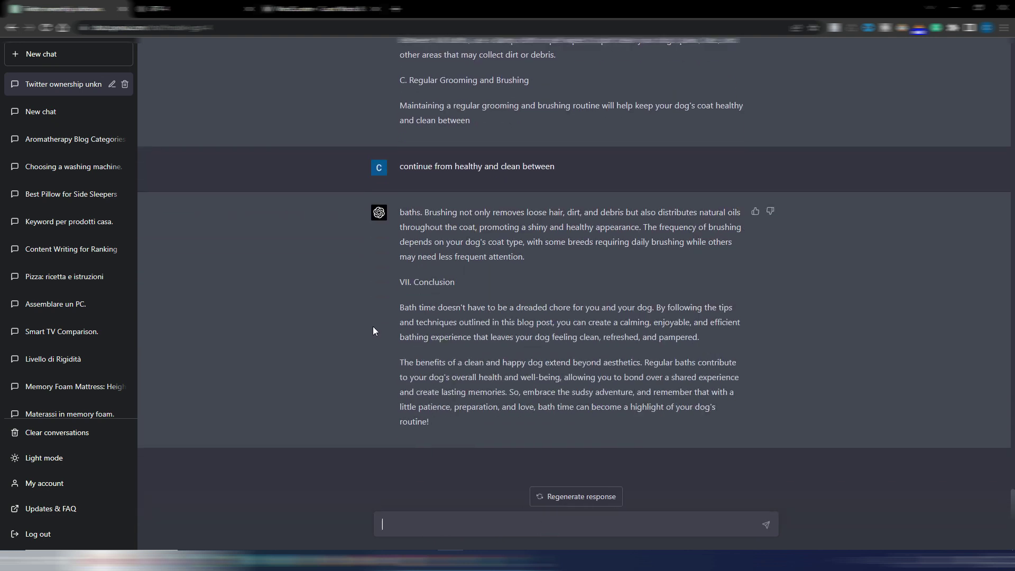
left_click_drag(401, 213, 441, 422)
Paste the conclusion after 'between' in WordCounter, bringing the article to 1,319 words and 7,716 characters.
left_click(331, 8)
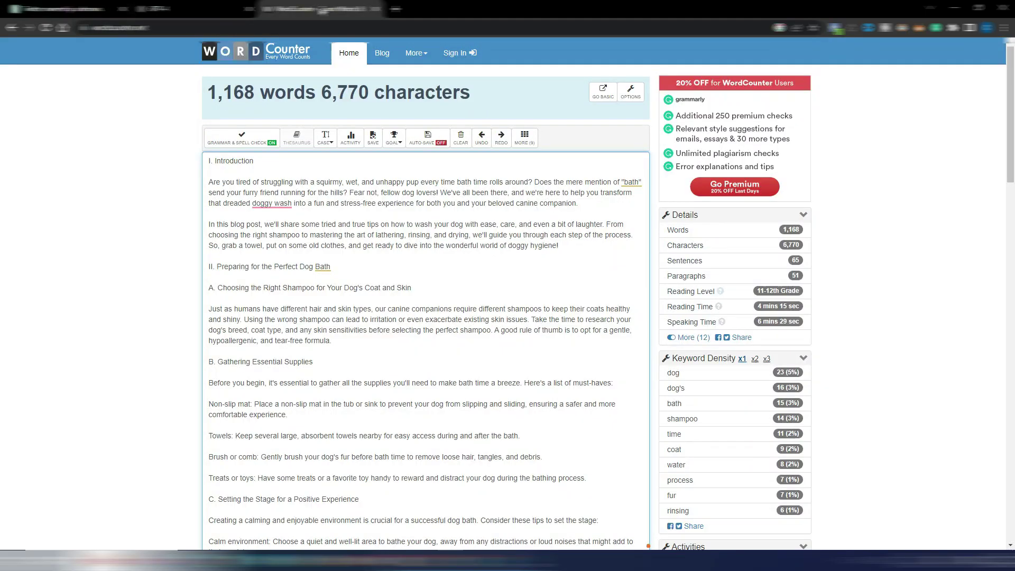
scroll(416, 407, "down", 10)
scroll(416, 407, "down", 5)
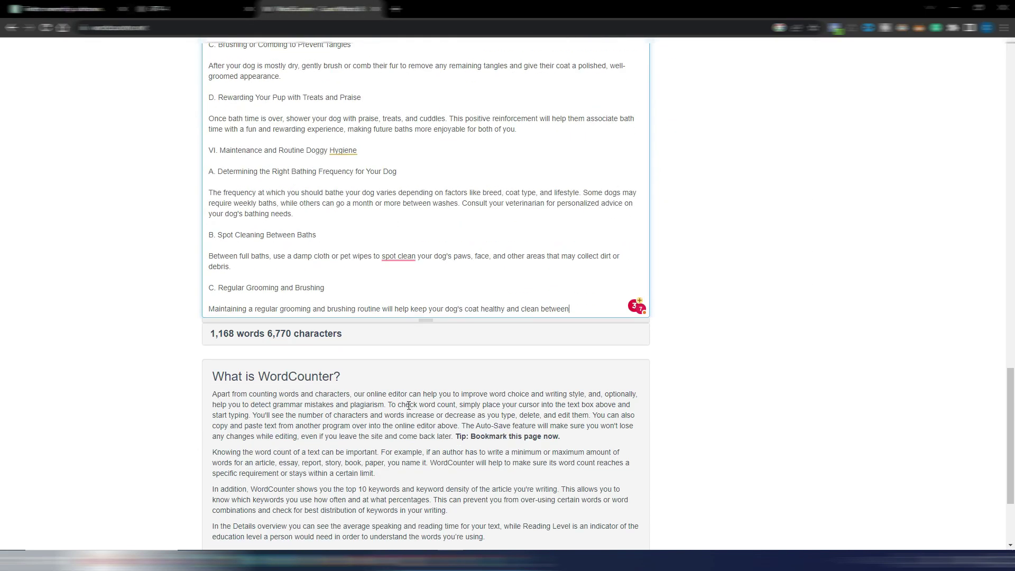
left_click(583, 309)
key("ctrl+v")
scroll(530, 232, "up", 20)
scroll(530, 237, "down", 1)
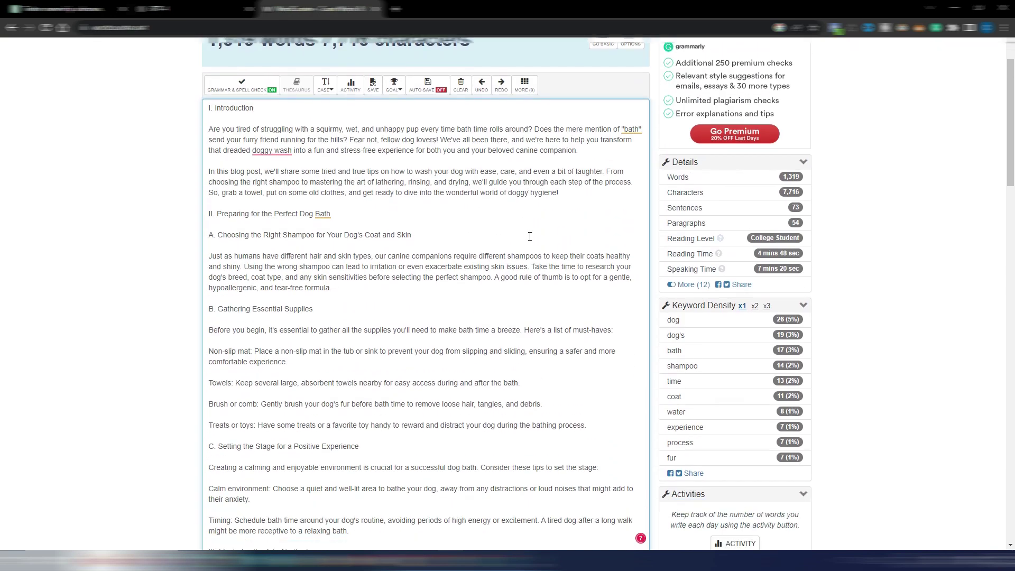
scroll(530, 236, "up", 2)
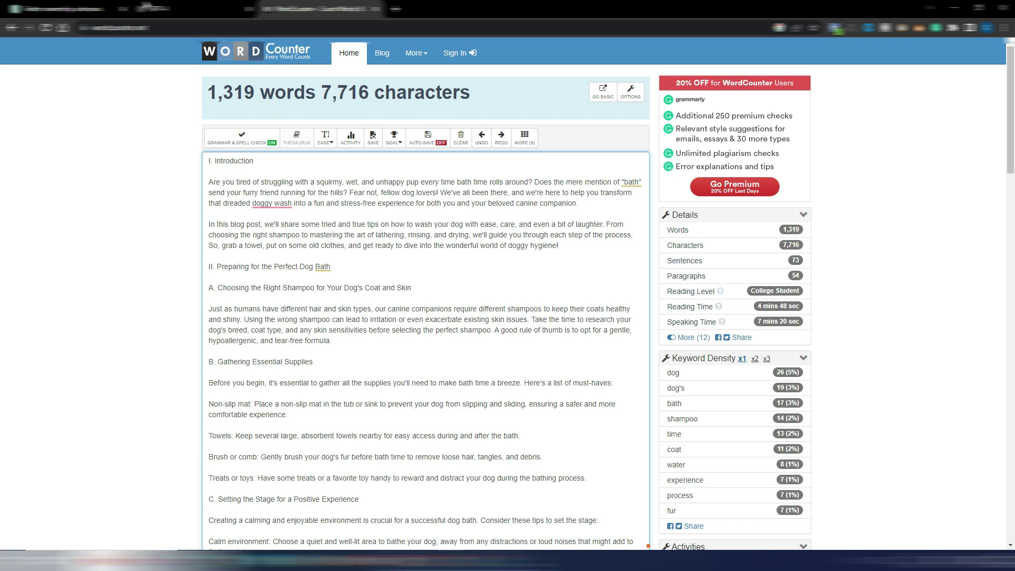
Review the finished dog-bathing post in ChatGPT, then move to the OpenAI GPT-4 overview page.
key("ctrl+Tab")
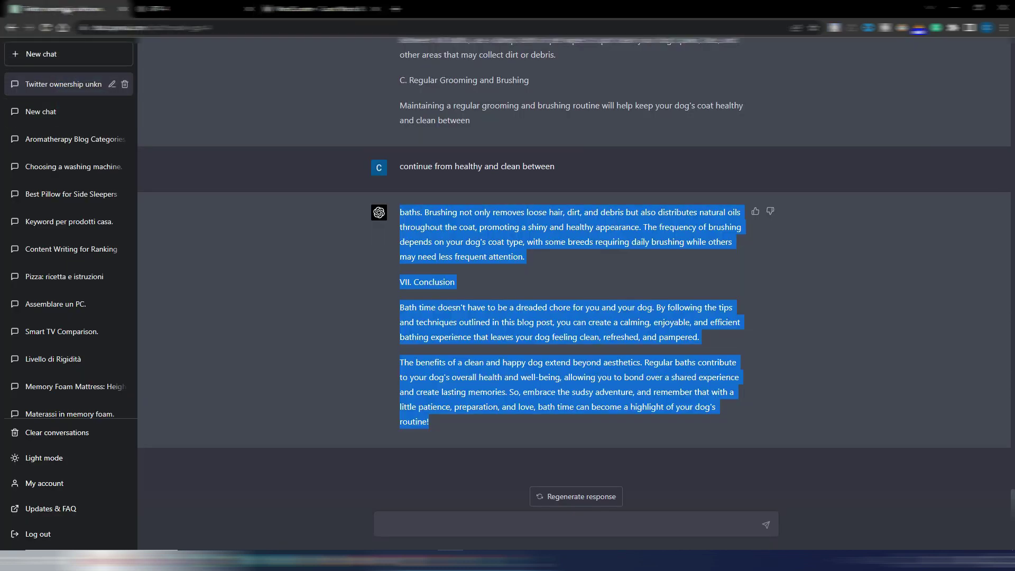
left_click(591, 163)
scroll(591, 164, "up", 10)
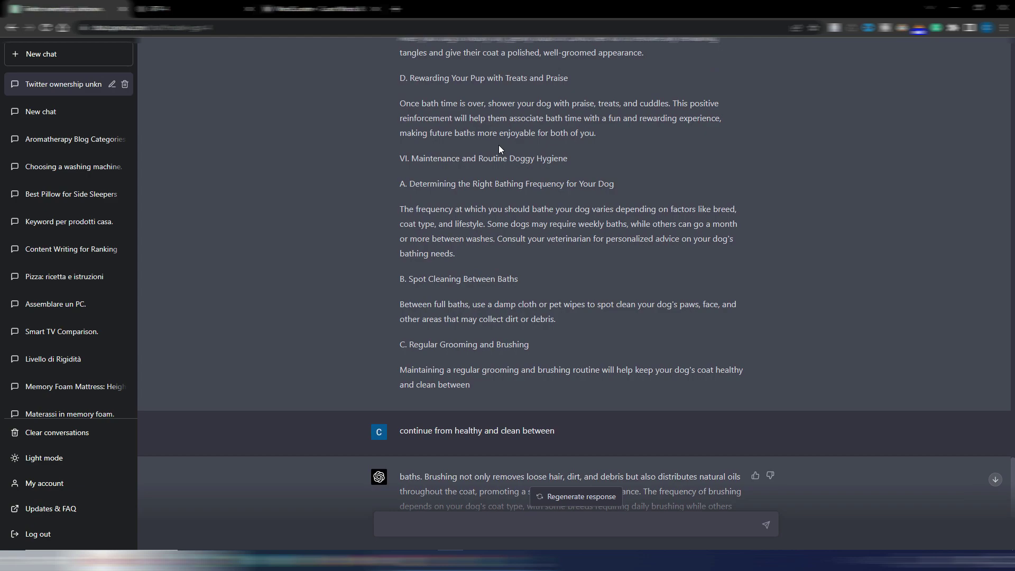
scroll(549, 315, "up", 7)
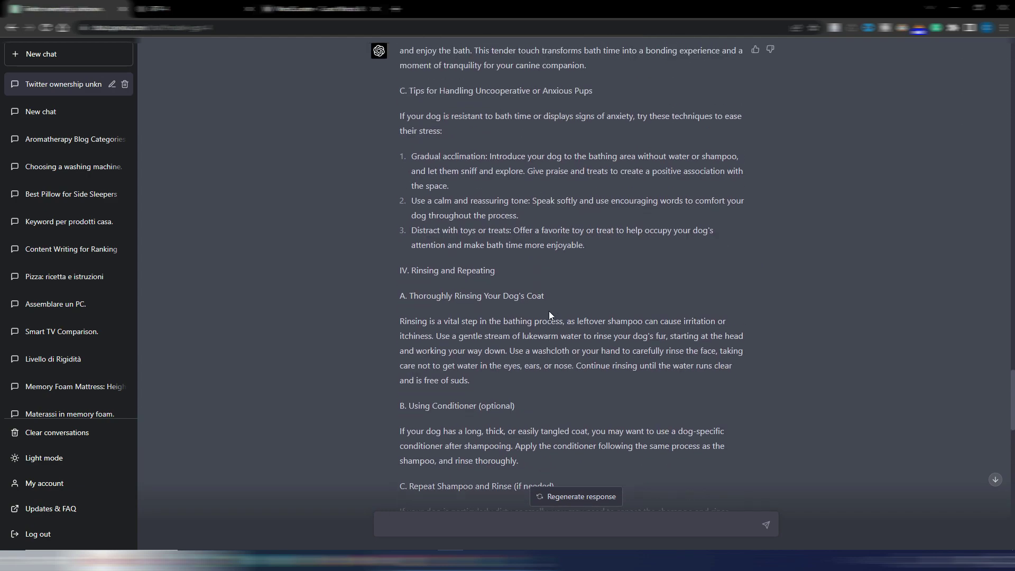
scroll(549, 311, "down", 15)
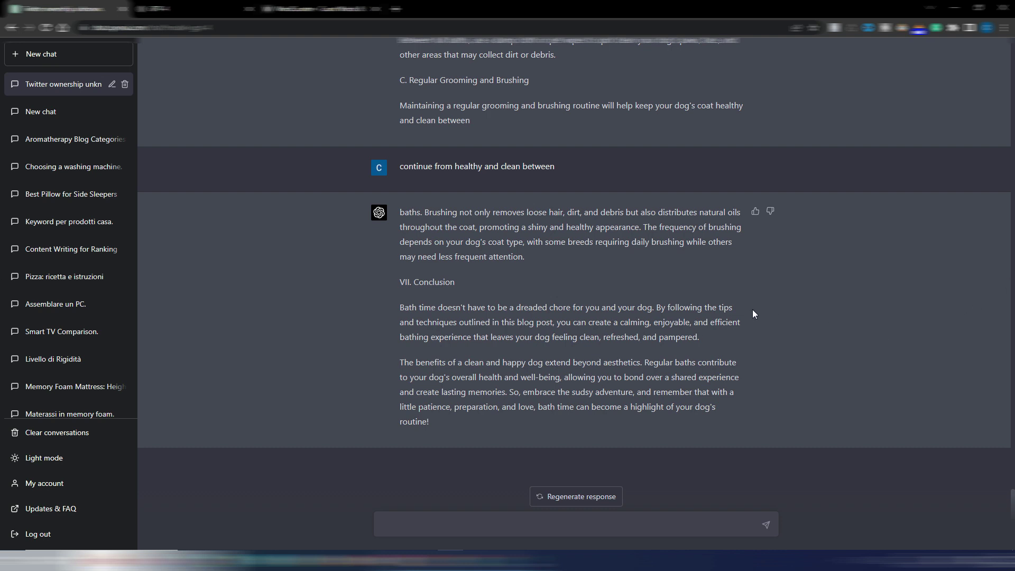
key("ctrl+Tab")
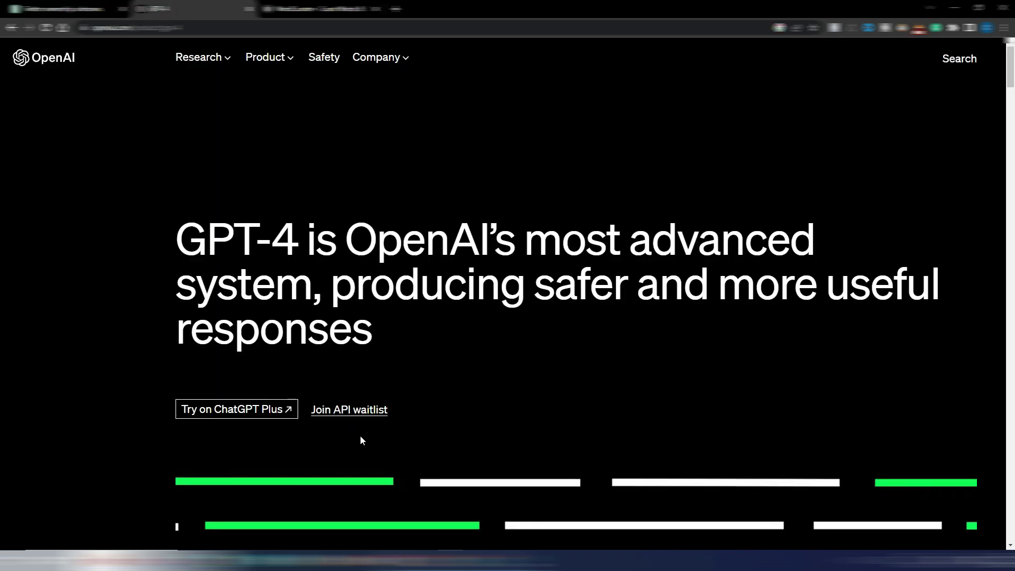